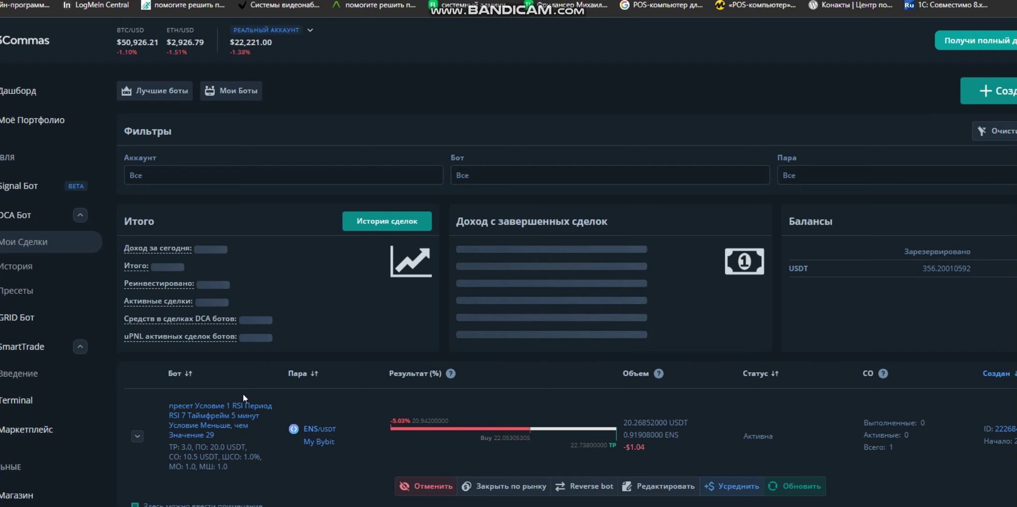
- Look through the active deals list on the DCA bot deals page
{"action": "scroll", "coordinate": [242, 394], "scroll_direction": "down", "scroll_amount": 3}
{"action": "scroll", "coordinate": [243, 393], "scroll_direction": "up", "scroll_amount": 3}
{"action": "left_click", "coordinate": [232, 419]}
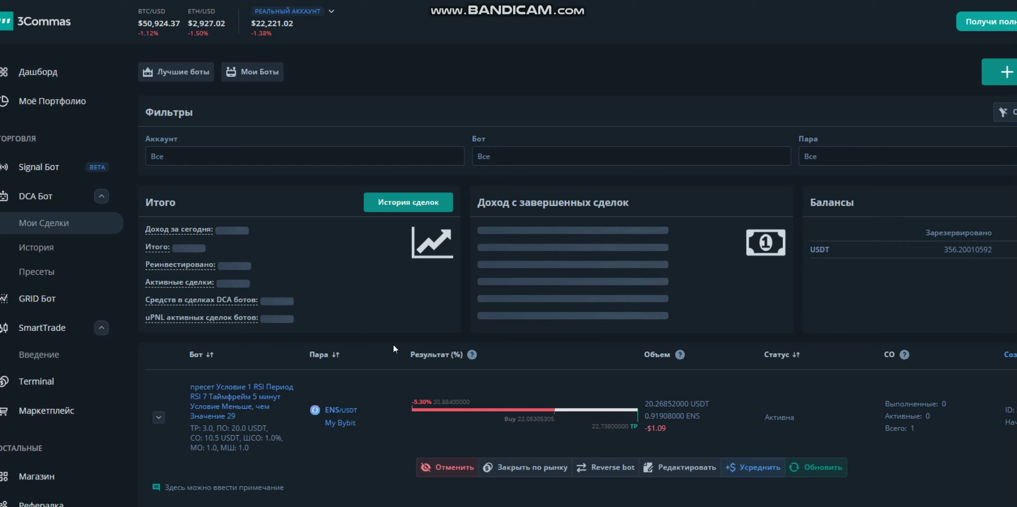
{"action": "scroll", "coordinate": [391, 348], "scroll_direction": "down", "scroll_amount": 2}
{"action": "scroll", "coordinate": [390, 350], "scroll_direction": "up", "scroll_amount": 1}
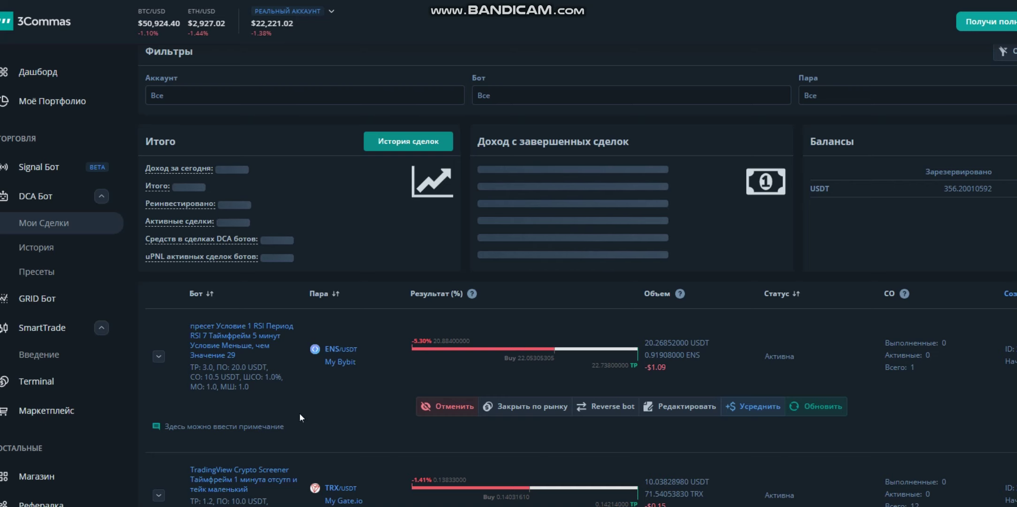
{"action": "scroll", "coordinate": [300, 414], "scroll_direction": "down", "scroll_amount": 10}
{"action": "scroll", "coordinate": [300, 414], "scroll_direction": "up", "scroll_amount": 10}
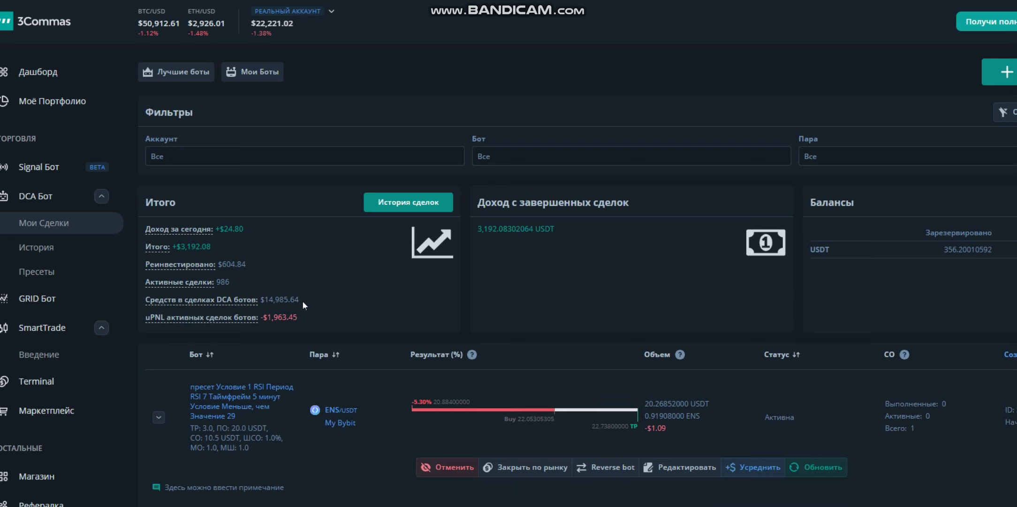
- Examine the total profit, funds in DCA bot deals and uPNL of active deals in the summary for all accounts
{"action": "left_click_drag", "start_coordinate": [300, 300], "coordinate": [259, 301]}
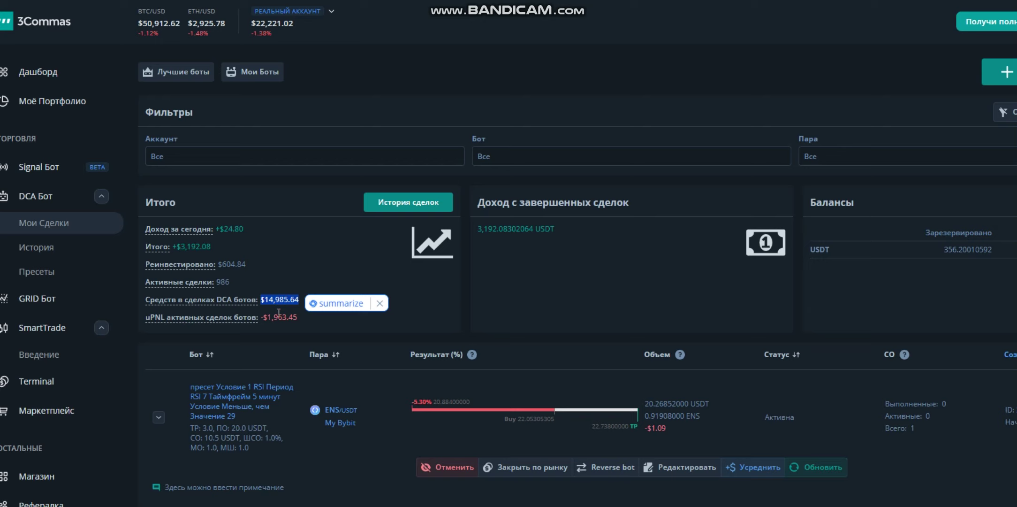
{"action": "left_click_drag", "start_coordinate": [261, 319], "coordinate": [139, 324]}
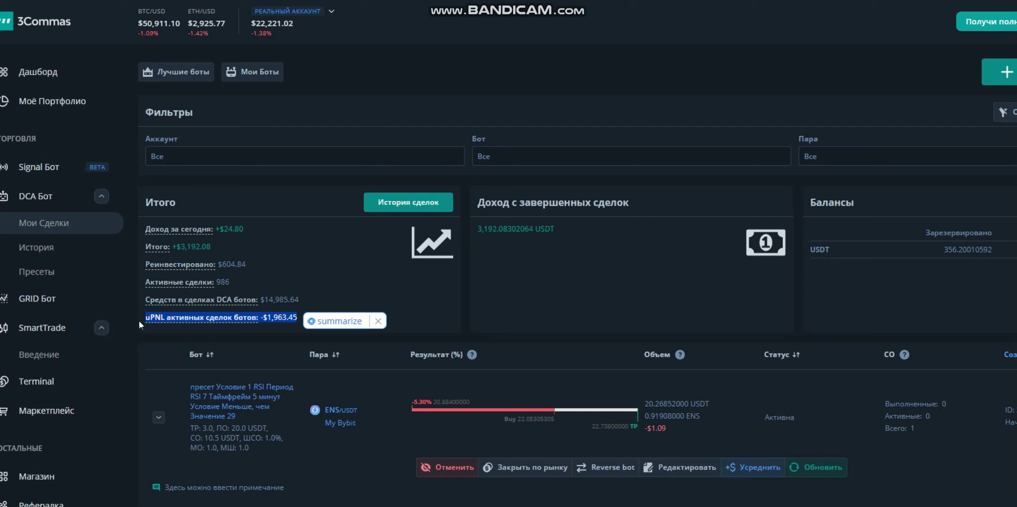
{"action": "double_click", "coordinate": [272, 317]}
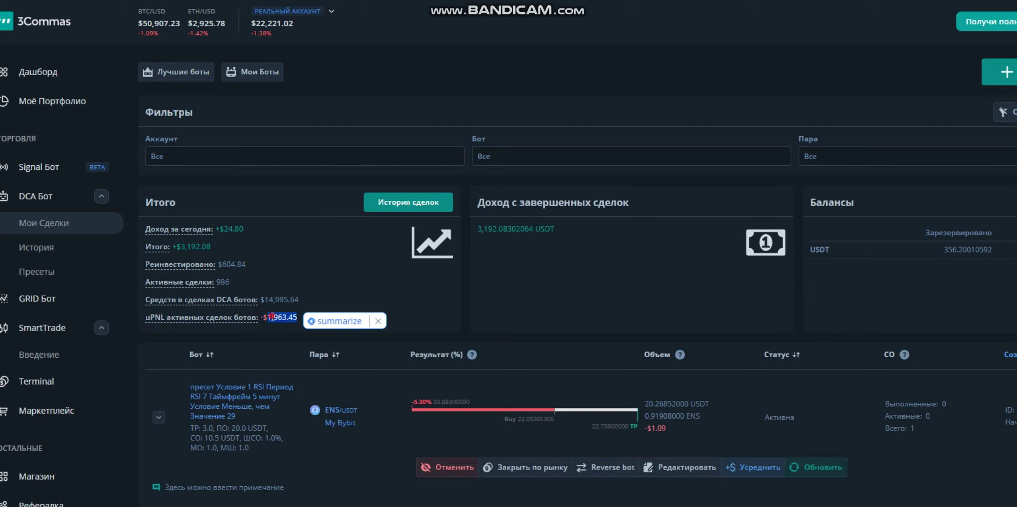
{"action": "double_click", "coordinate": [192, 246]}
{"action": "left_click", "coordinate": [192, 246]}
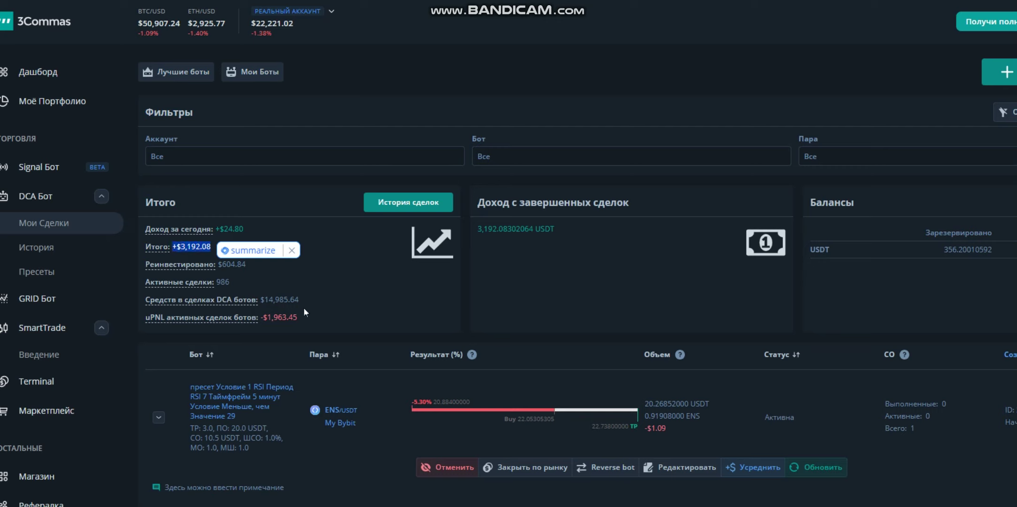
{"action": "double_click", "coordinate": [296, 317]}
{"action": "left_click_drag", "start_coordinate": [301, 299], "coordinate": [262, 299]}
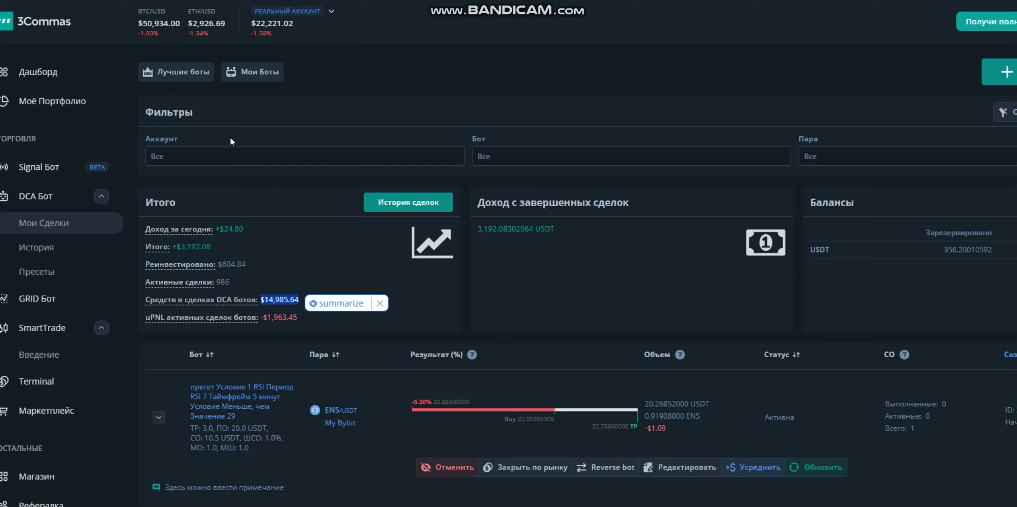
- Filter the deals by both My Bybit accounts
{"action": "left_click", "coordinate": [228, 156]}
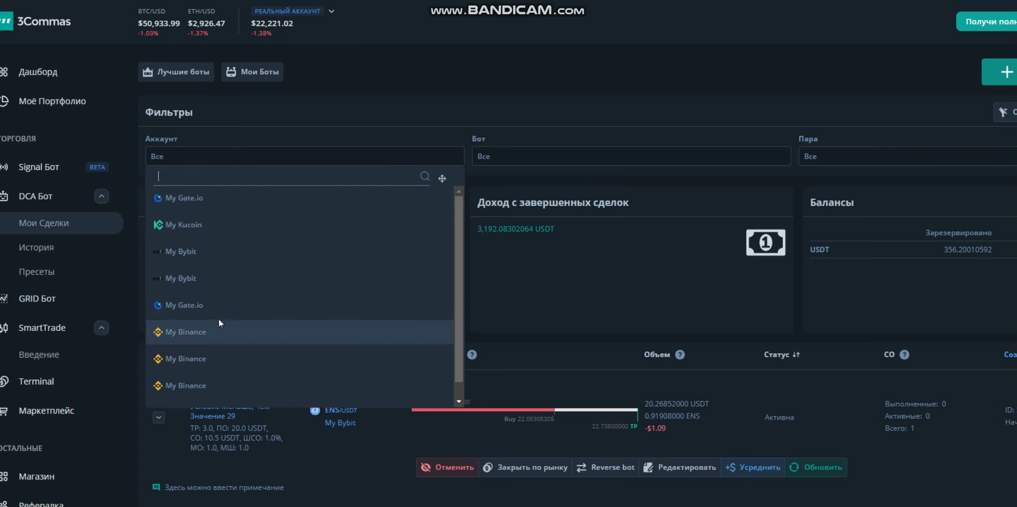
{"action": "left_click", "coordinate": [216, 280]}
{"action": "left_click", "coordinate": [274, 157]}
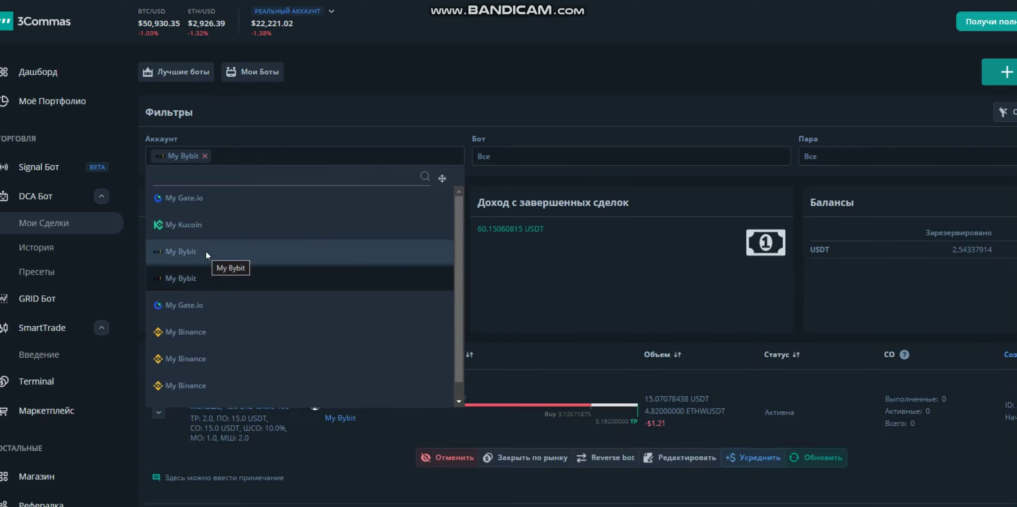
{"action": "left_click", "coordinate": [206, 250]}
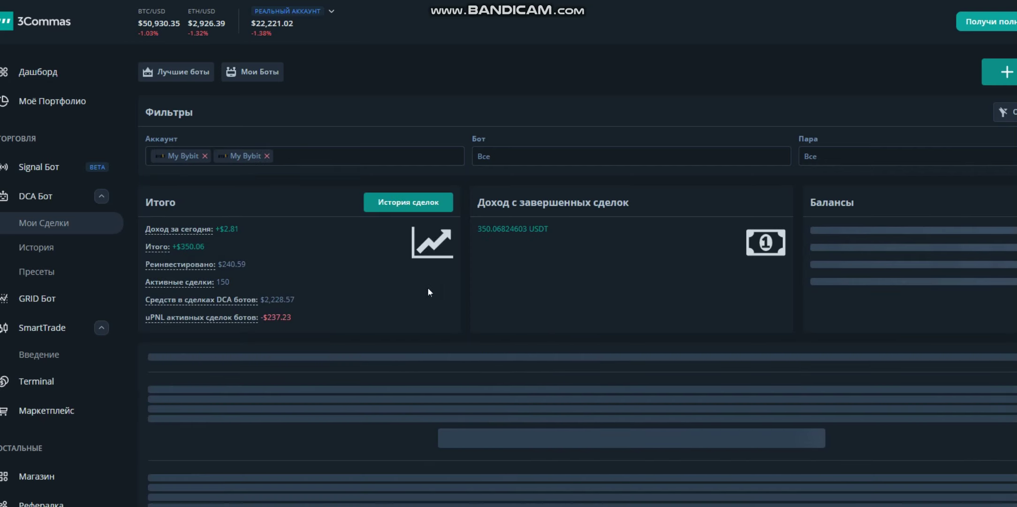
- Examine the uPNL, reinvested amount and deals list for the two filtered Bybit accounts
{"action": "double_click", "coordinate": [269, 314]}
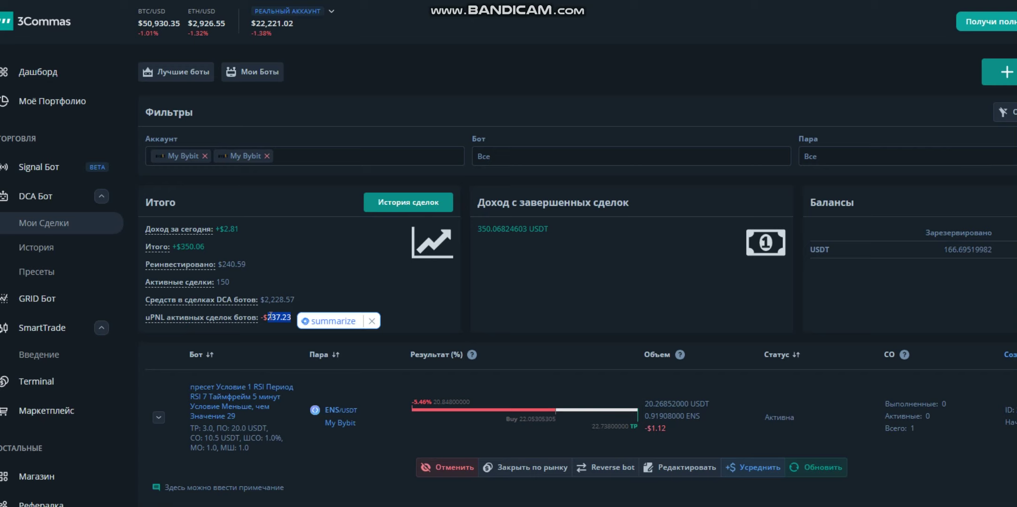
{"action": "double_click", "coordinate": [235, 263]}
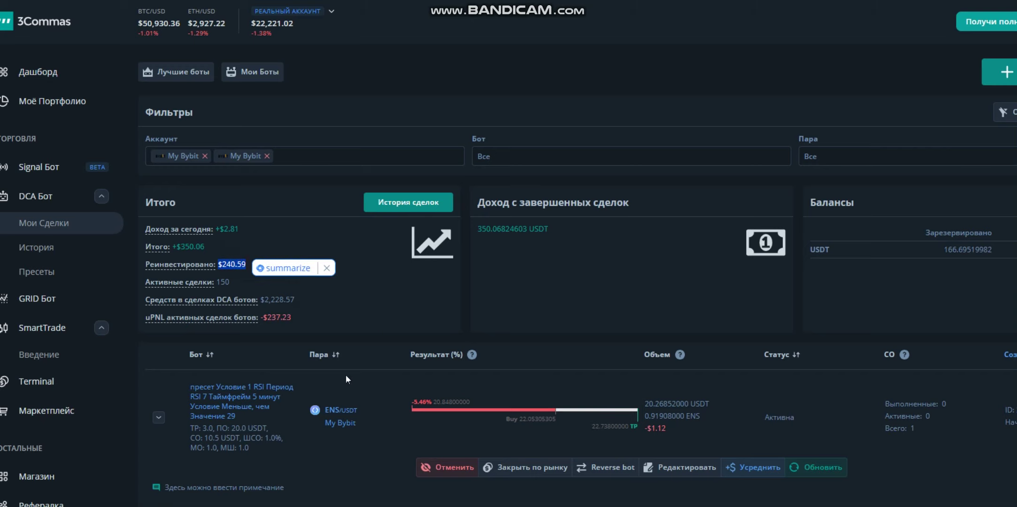
{"action": "scroll", "coordinate": [346, 374], "scroll_direction": "down", "scroll_amount": 5}
{"action": "scroll", "coordinate": [346, 375], "scroll_direction": "up", "scroll_amount": 5}
{"action": "left_click", "coordinate": [382, 301]}
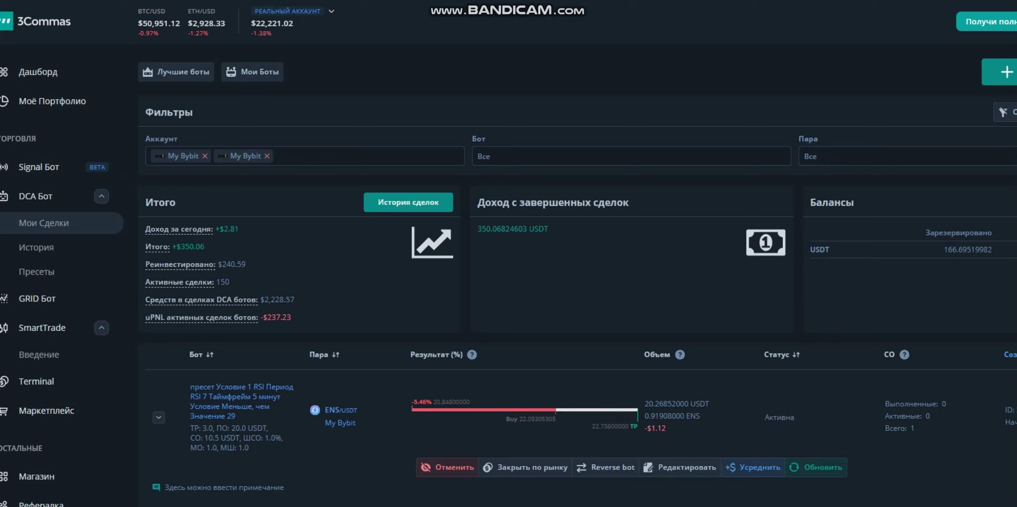
- Switch to the Bybit website and open its trading results page
{"action": "key", "text": "ctrl+l"}
{"action": "type", "text": "y"}
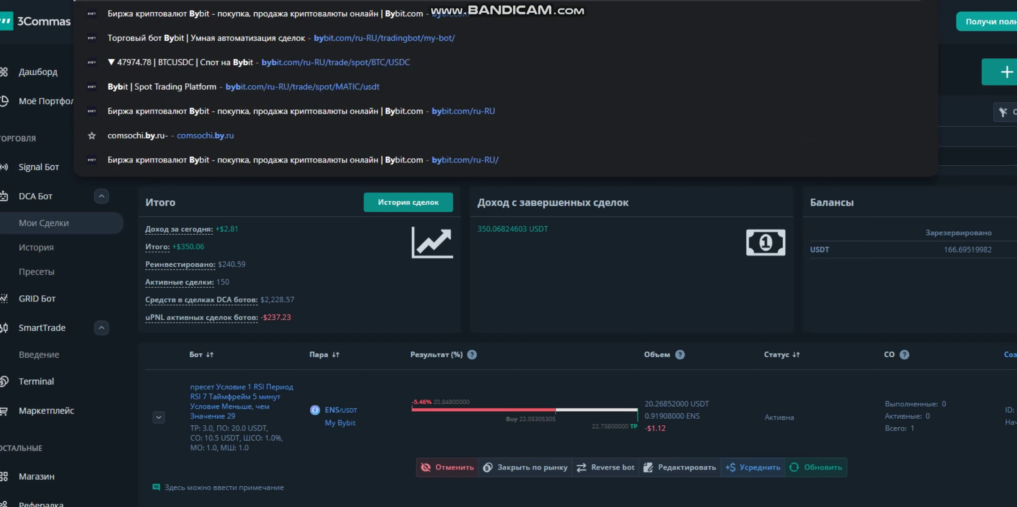
{"action": "key", "text": "Escape"}
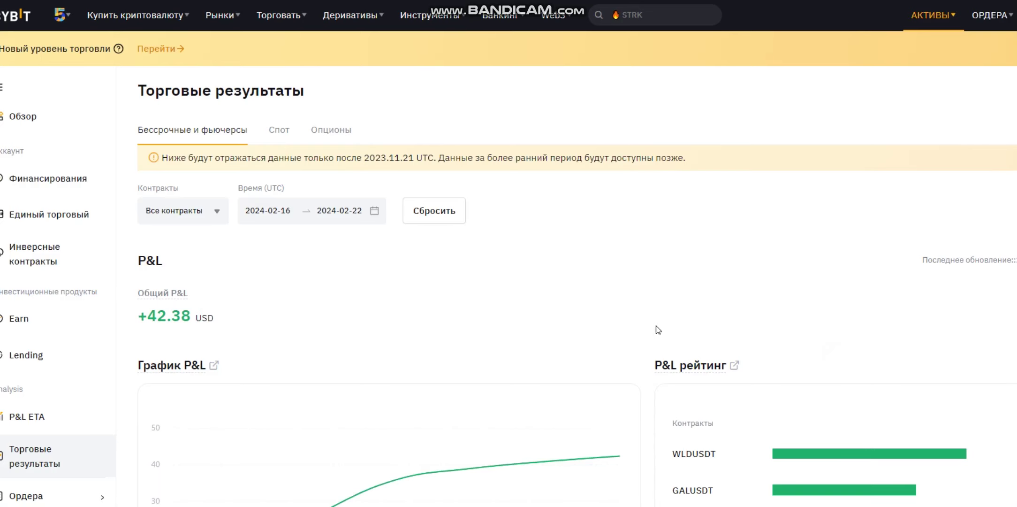
- Examine the total P&L, P&L chart and closed order details for perpetuals and futures from 2024-02-16 to 2024-02-22
{"action": "scroll", "coordinate": [649, 334], "scroll_direction": "down", "scroll_amount": 1}
{"action": "scroll", "coordinate": [649, 335], "scroll_direction": "up", "scroll_amount": 1}
{"action": "left_click_drag", "start_coordinate": [220, 322], "coordinate": [156, 316]}
{"action": "scroll", "coordinate": [439, 309], "scroll_direction": "down", "scroll_amount": 5}
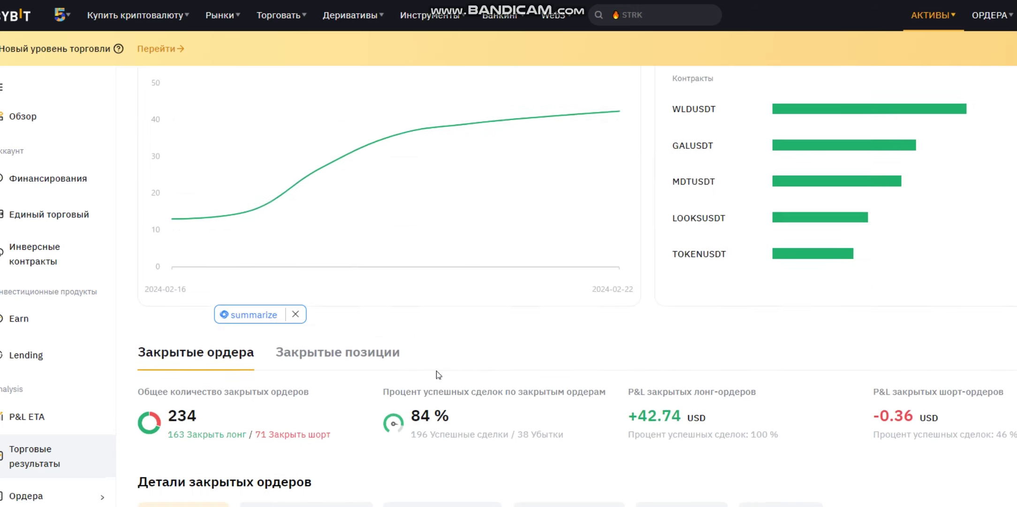
{"action": "scroll", "coordinate": [439, 374], "scroll_direction": "down", "scroll_amount": 2}
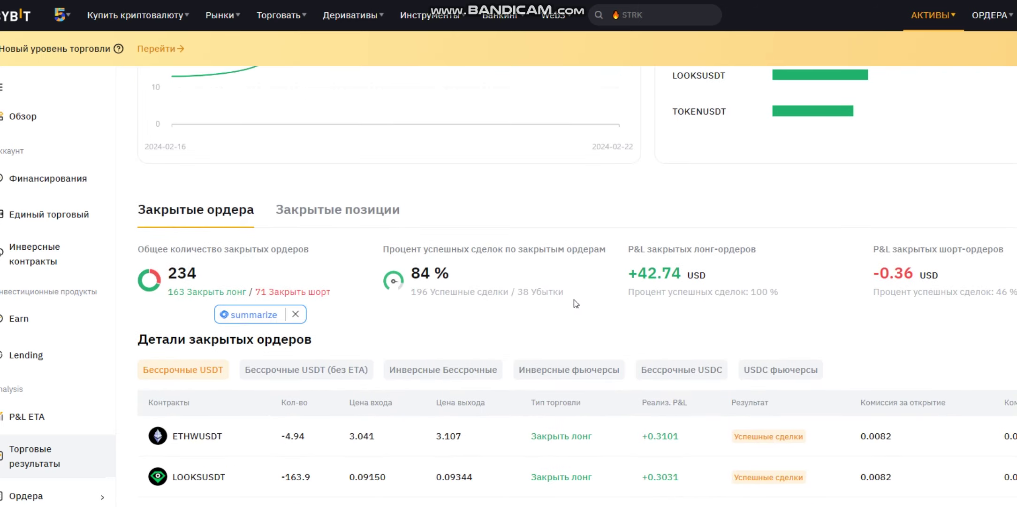
{"action": "scroll", "coordinate": [797, 292], "scroll_direction": "down", "scroll_amount": 3}
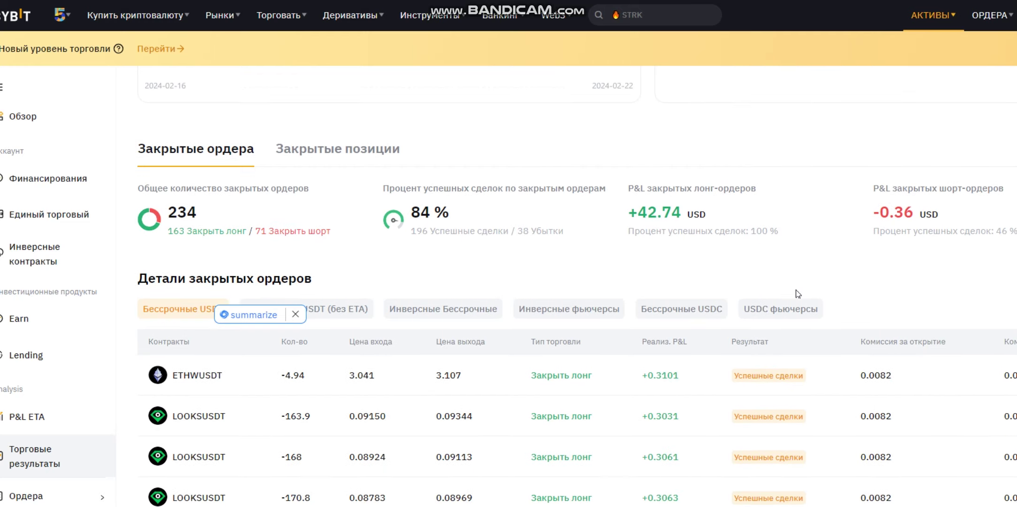
{"action": "left_click", "coordinate": [295, 314]}
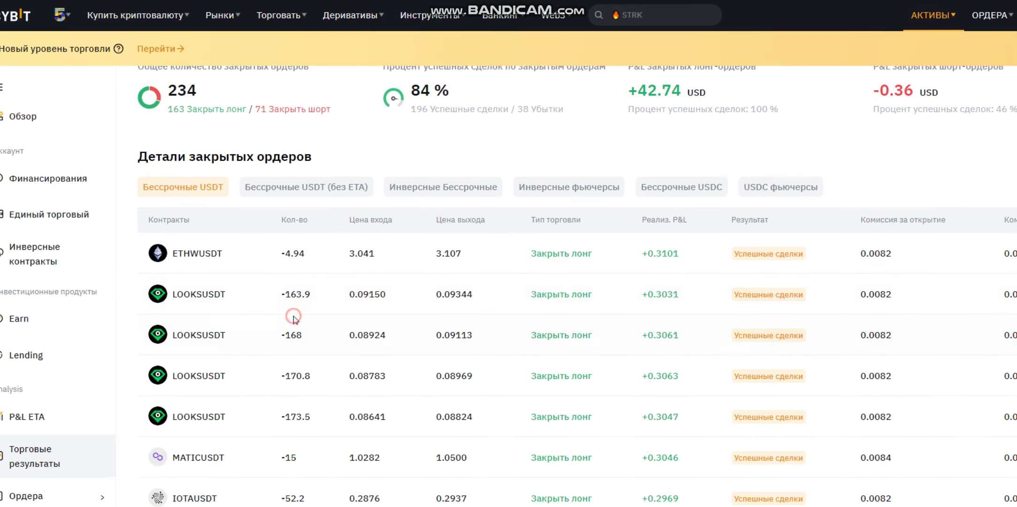
{"action": "scroll", "coordinate": [455, 246], "scroll_direction": "down", "scroll_amount": 3}
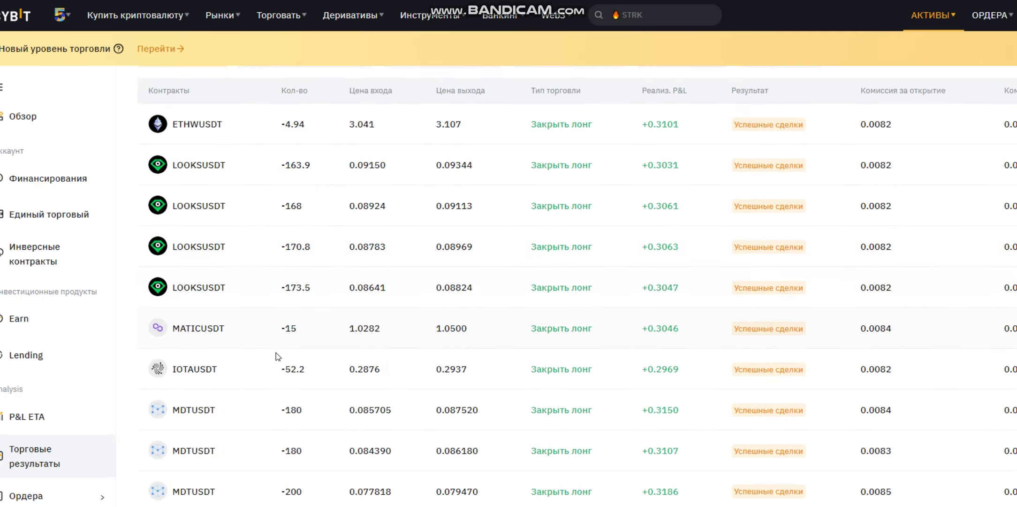
{"action": "scroll", "coordinate": [282, 357], "scroll_direction": "up", "scroll_amount": 3}
{"action": "scroll", "coordinate": [277, 360], "scroll_direction": "up", "scroll_amount": 10}
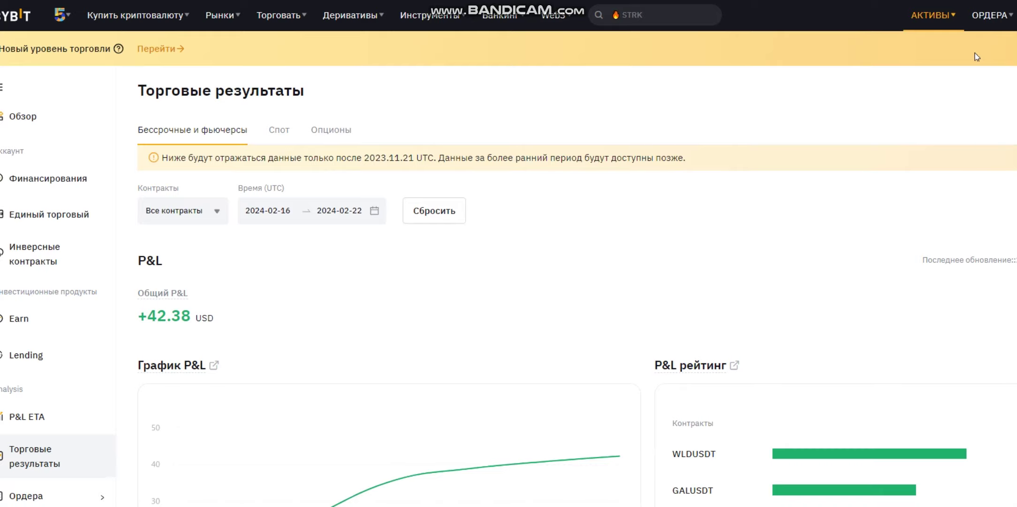
{"action": "scroll", "coordinate": [511, 218], "scroll_direction": "down", "scroll_amount": 10}
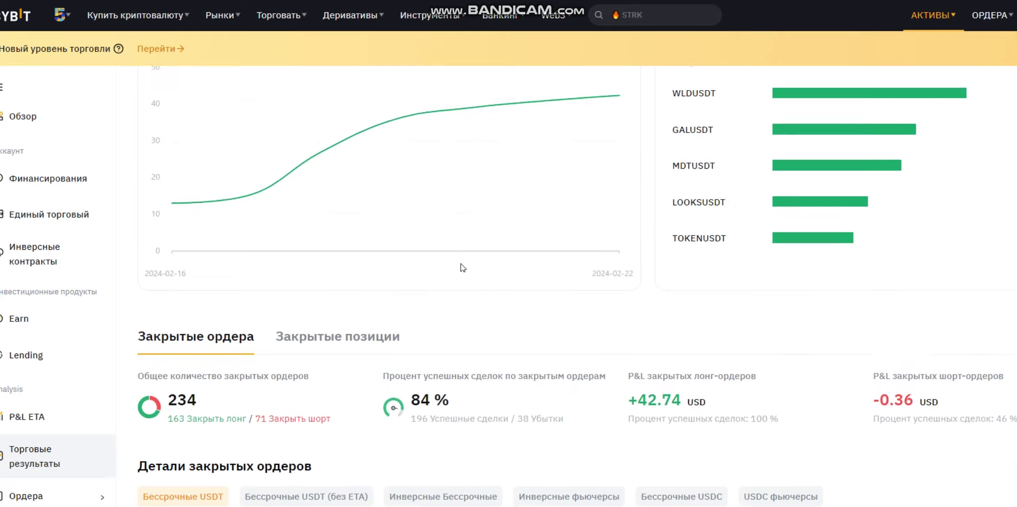
- View the trading results for Spot and for Options
{"action": "scroll", "coordinate": [462, 267], "scroll_direction": "up", "scroll_amount": 10}
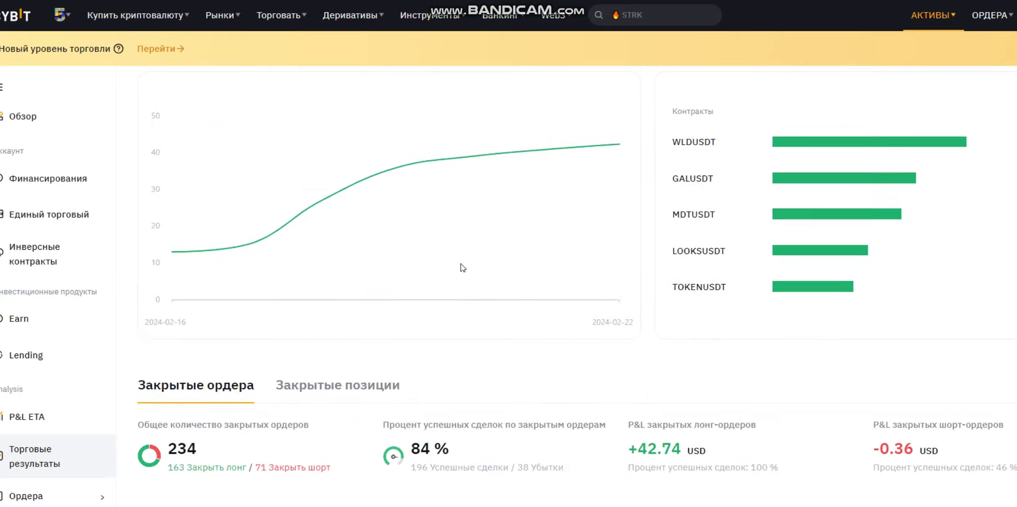
{"action": "left_click", "coordinate": [280, 133]}
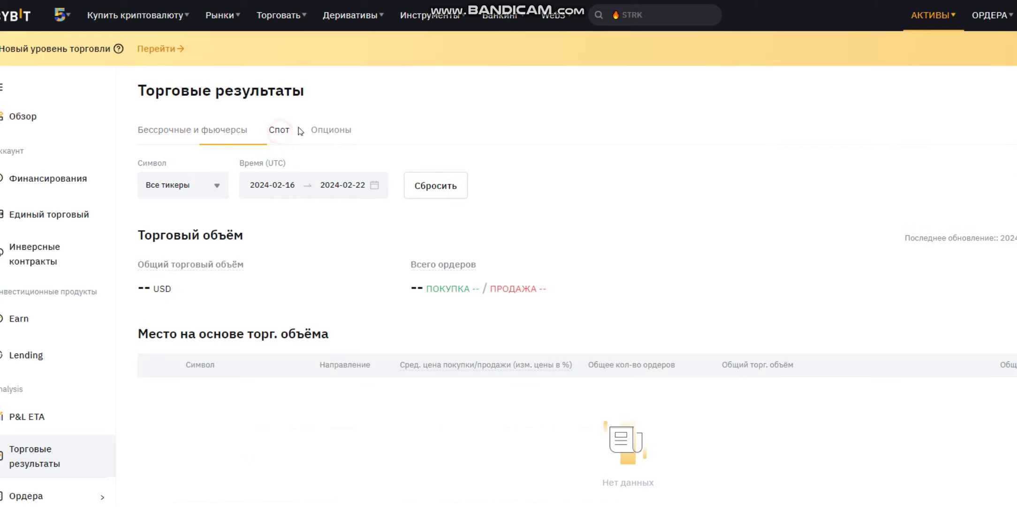
{"action": "left_click", "coordinate": [328, 131]}
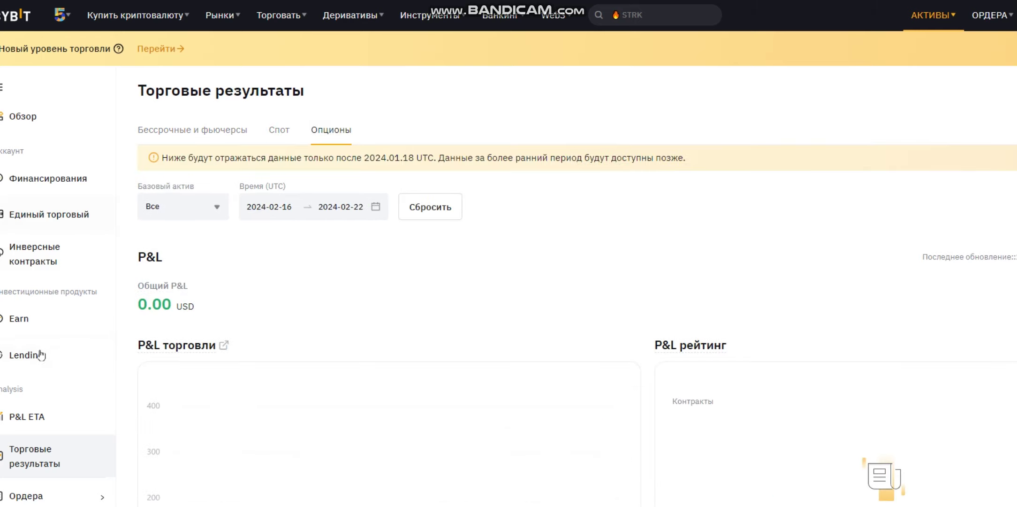
- Review the P&L ETA charts for the last 7 days, and open the asset overview
{"action": "left_click", "coordinate": [33, 419]}
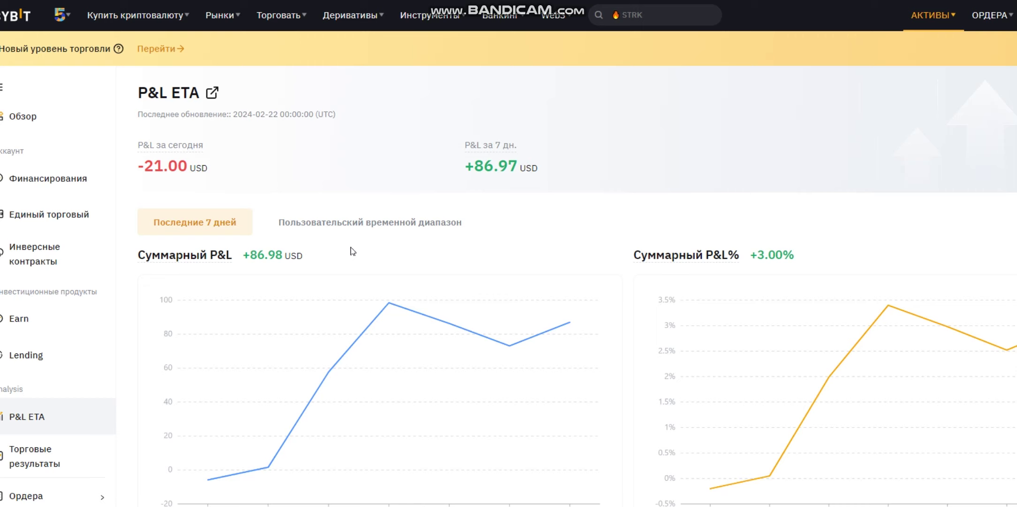
{"action": "scroll", "coordinate": [353, 251], "scroll_direction": "down", "scroll_amount": 9}
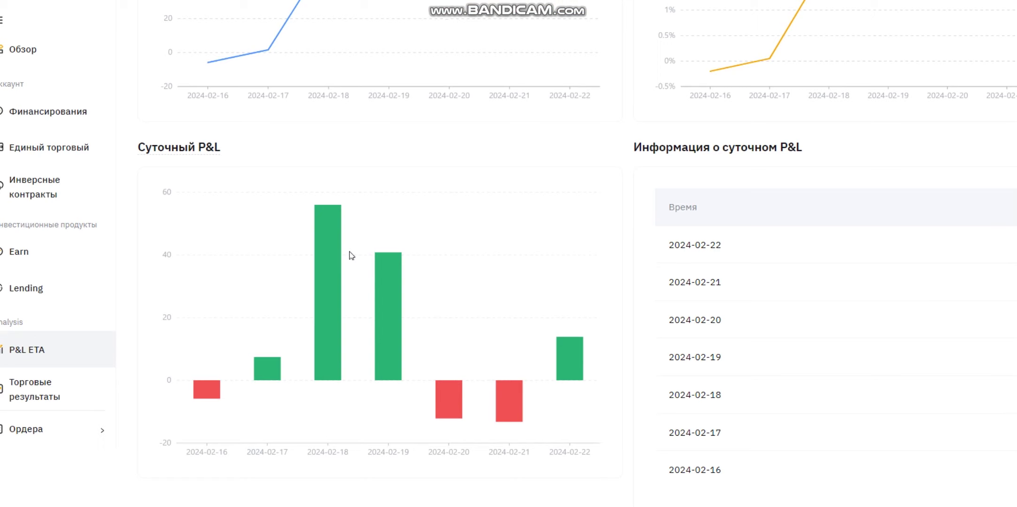
{"action": "scroll", "coordinate": [352, 255], "scroll_direction": "up", "scroll_amount": 8}
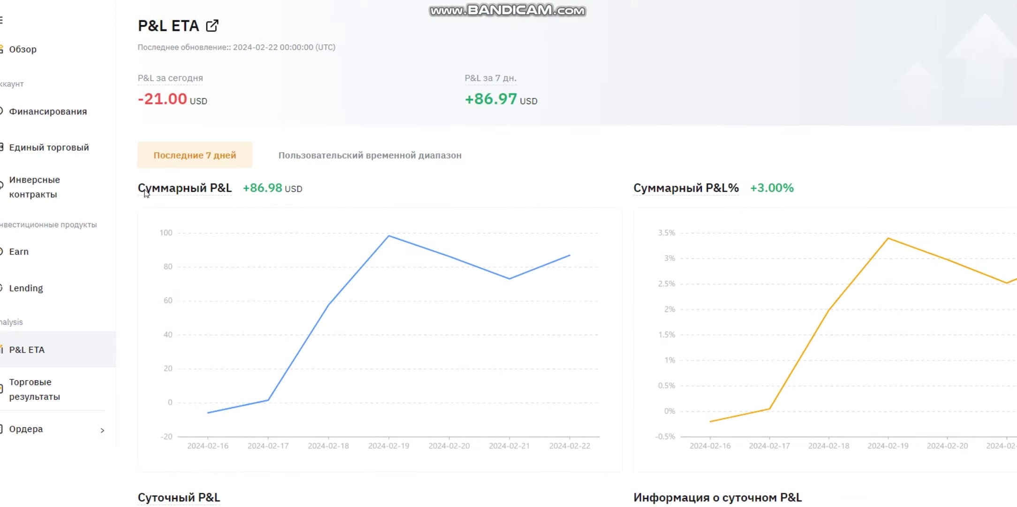
{"action": "left_click", "coordinate": [26, 49]}
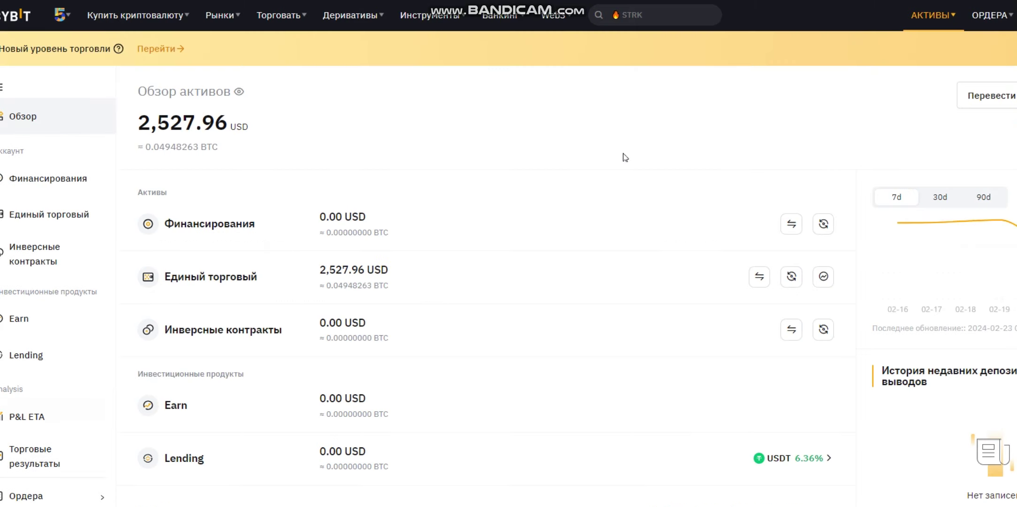